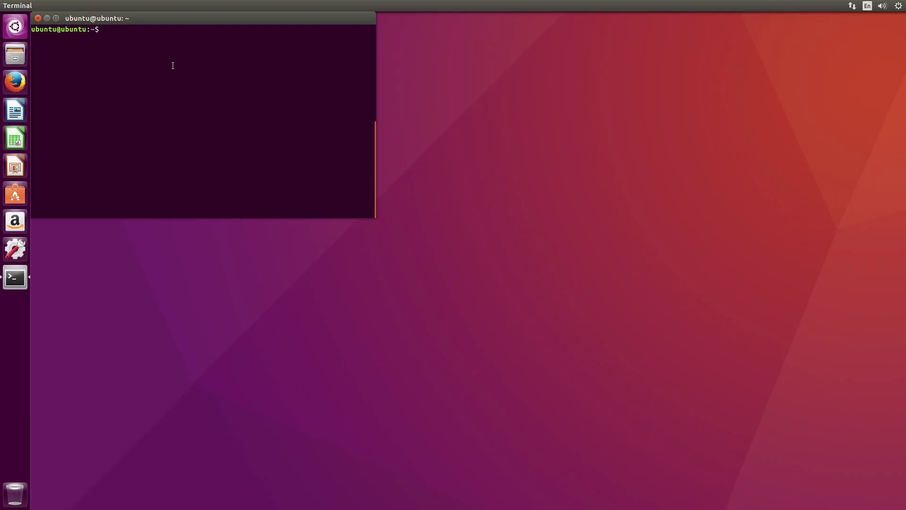
text(sudo apt)
Install Audacity with 'sudo apt install audacity', confirming the installation with y.
key(BackSpace)
text(t install)
text( audacity)
key(Return)
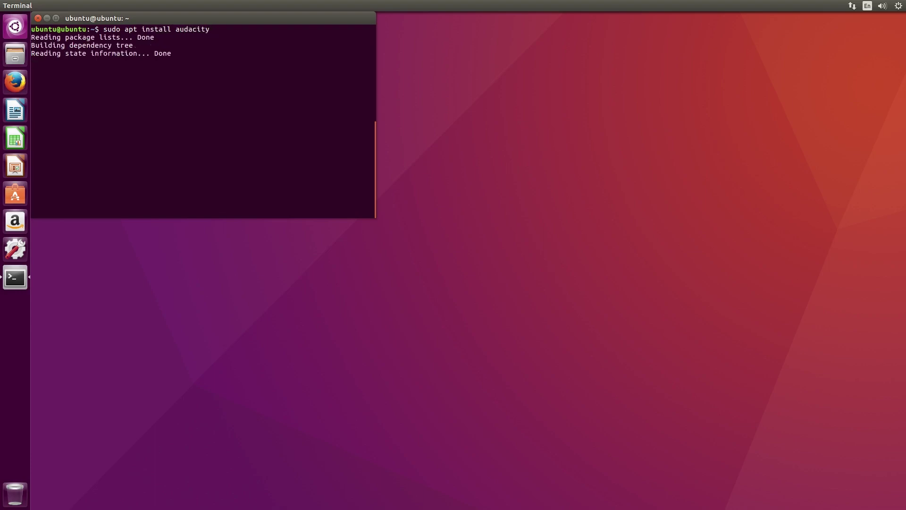
text(y)
key(Return)
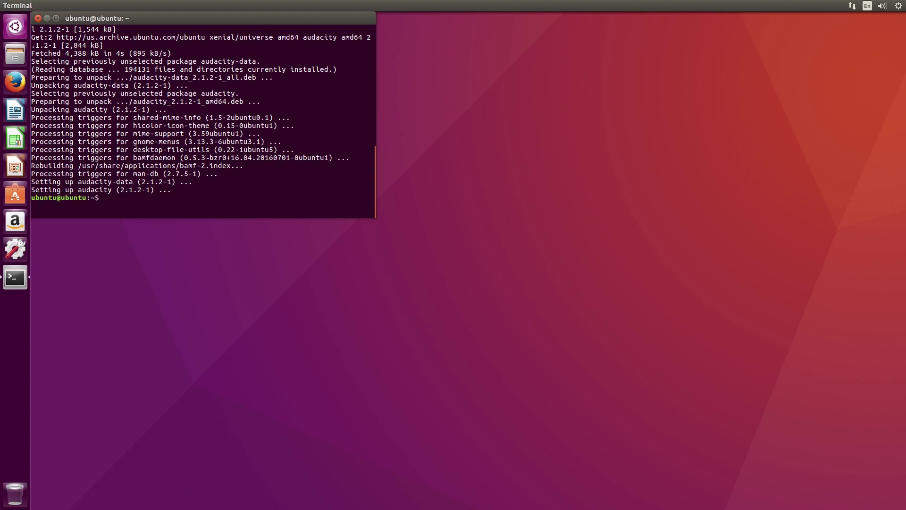
text(sudo a)
text(pt install jack)
text(d qjackctl)
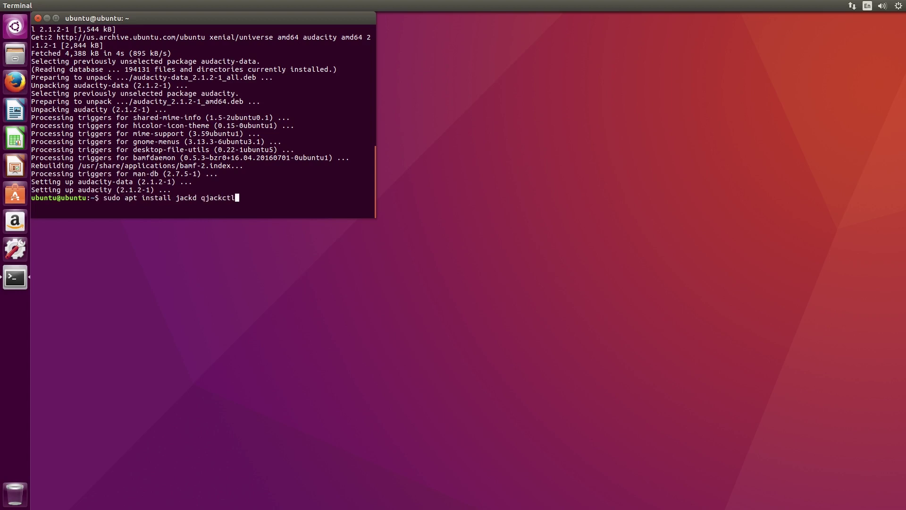
Run 'sudo apt install jackd qjackctl', then launch qjackctl to start the JACK control panel.
key(Return)
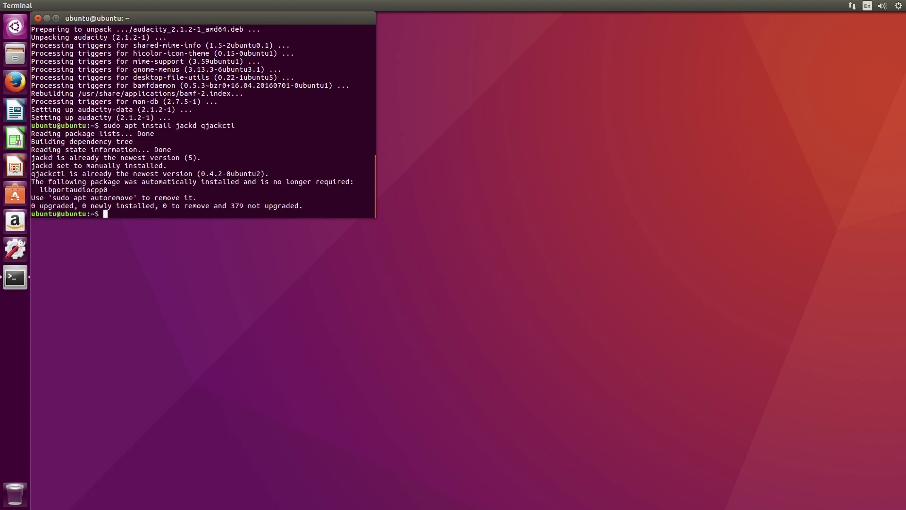
text(qj)
text(ackctl)
key(Return)
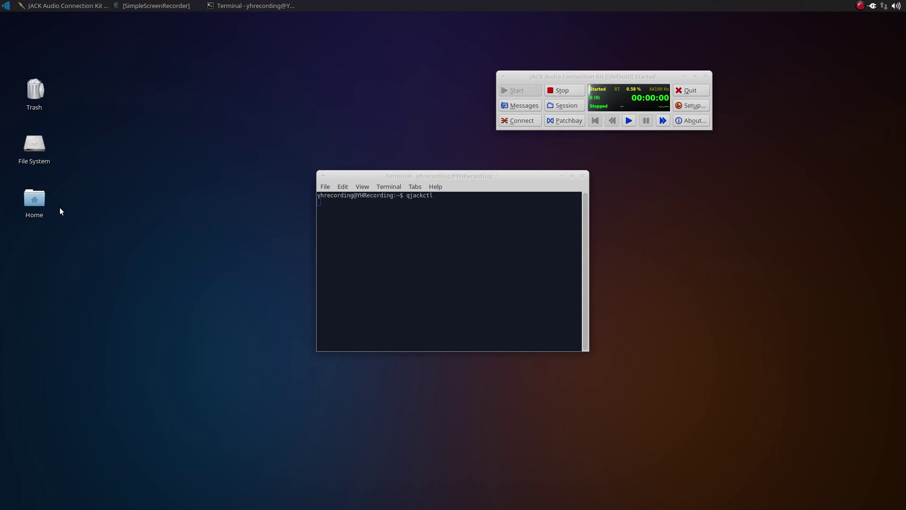
Launch Audacity from a new terminal and dismiss its welcome screen.
key(ctrl+alt+t)
text(audaci)
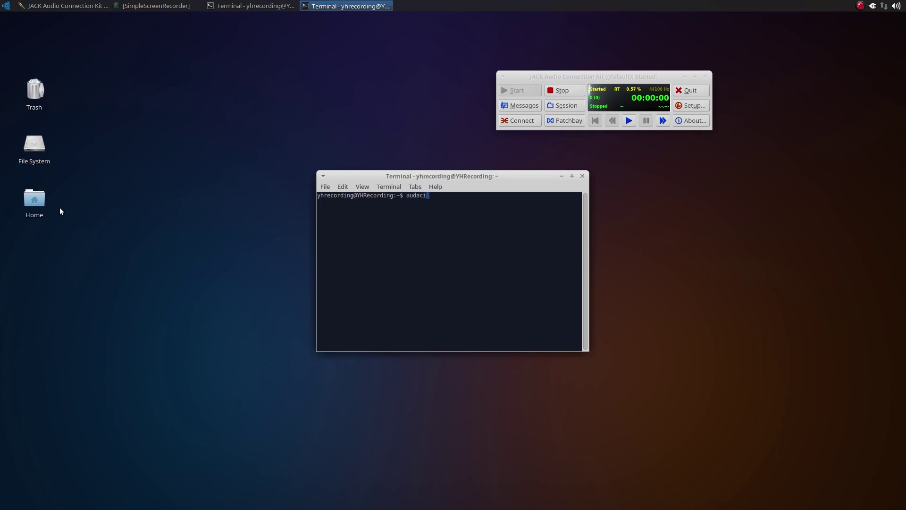
text(ty)
key(Return)
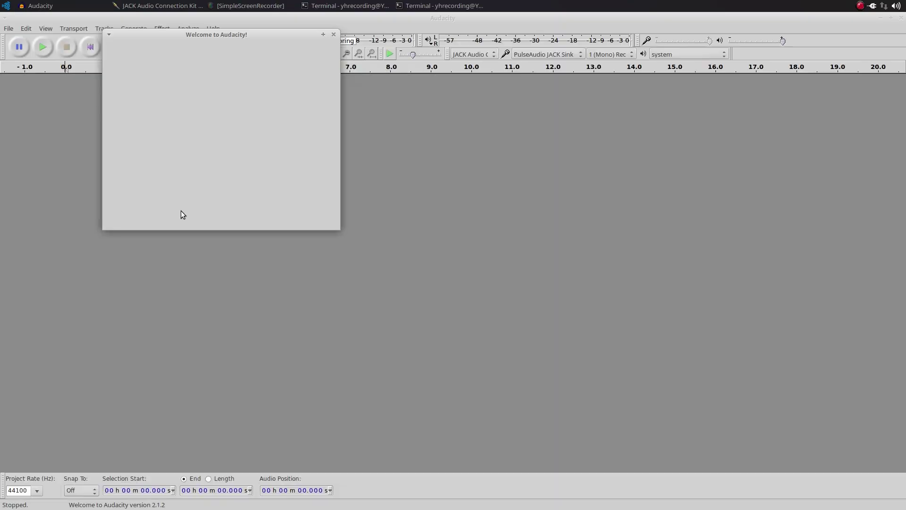
Set the audio host to JACK, recording channels to 1 (Mono), and playback to system.
key(Return)
click(486, 54)
click(475, 57)
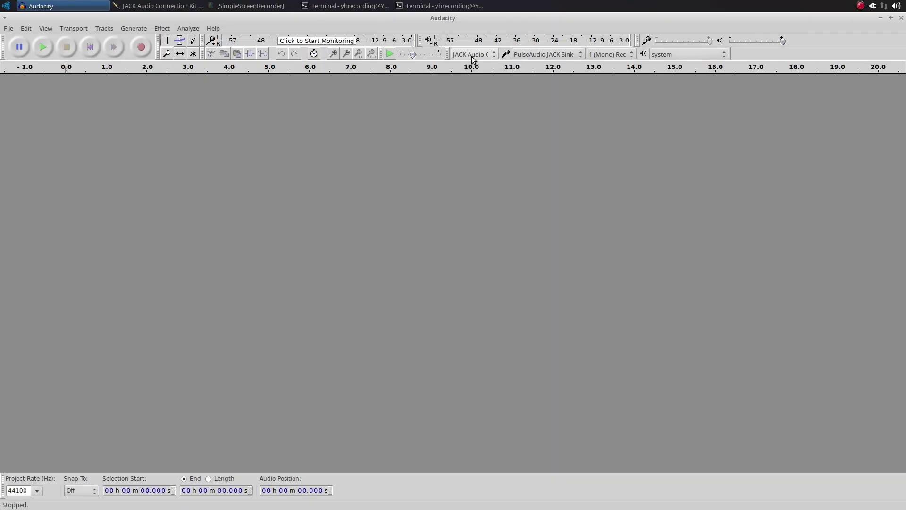
click(605, 54)
click(606, 55)
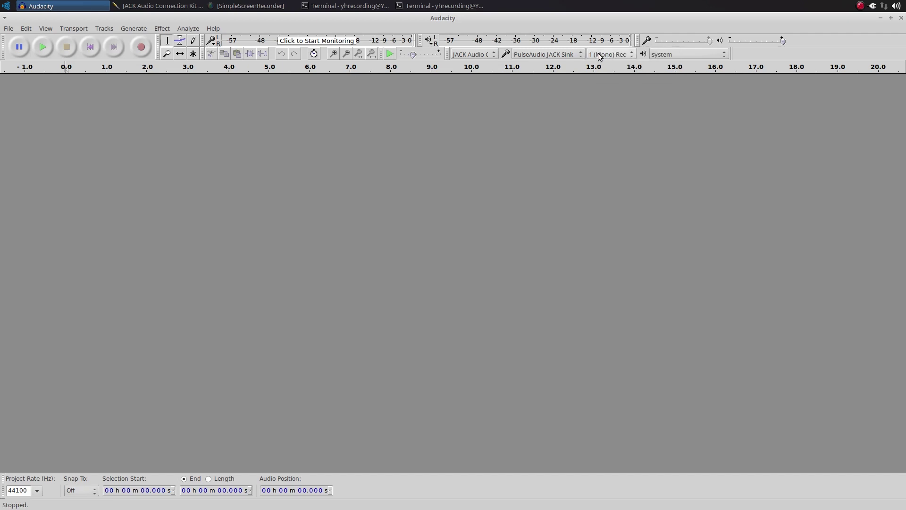
click(671, 54)
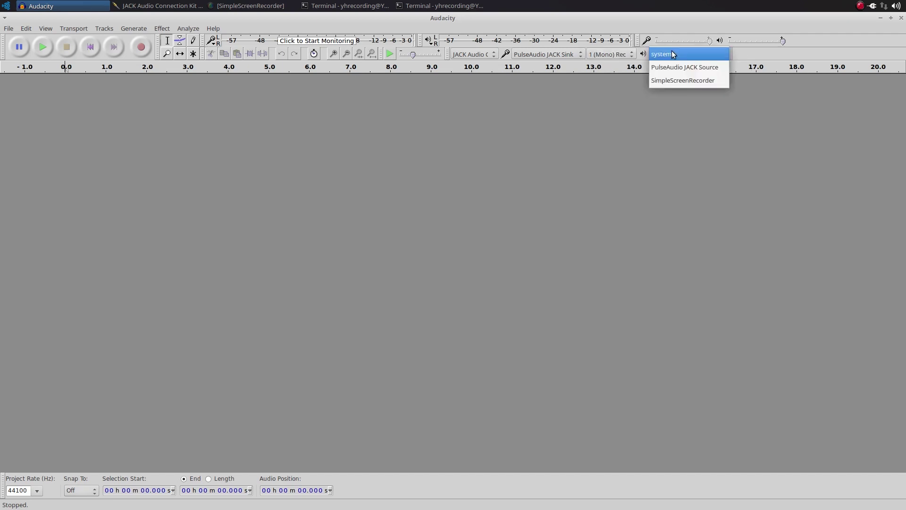
click(662, 57)
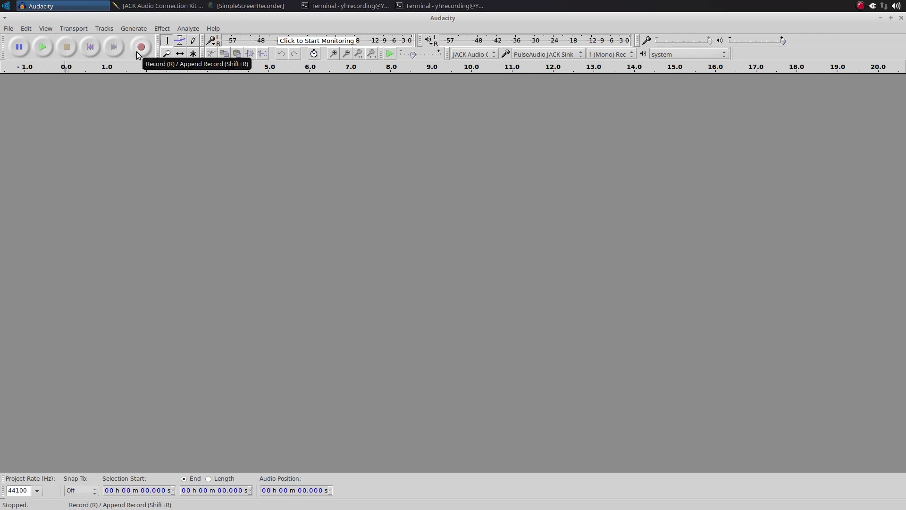
Record a roughly ten-second take on a new track, stop it, and remove the empty top track.
click(141, 47)
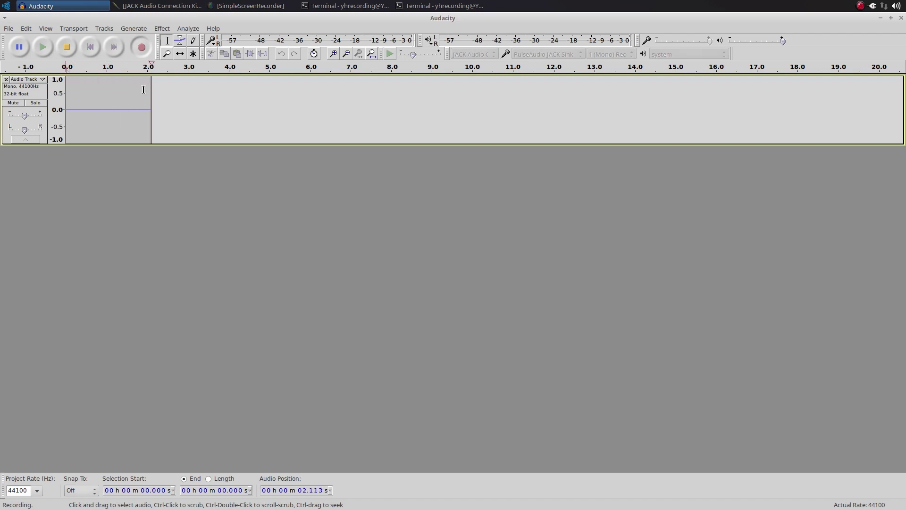
click(141, 47)
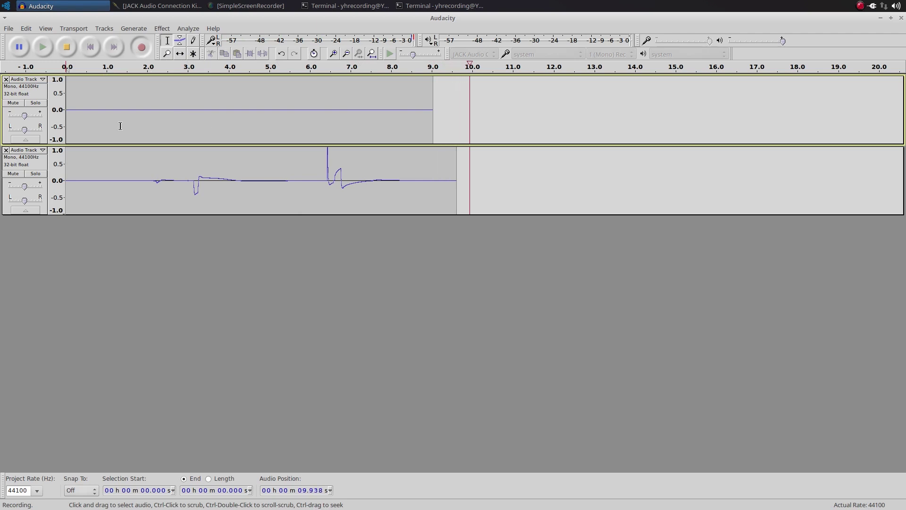
key(space)
click(6, 79)
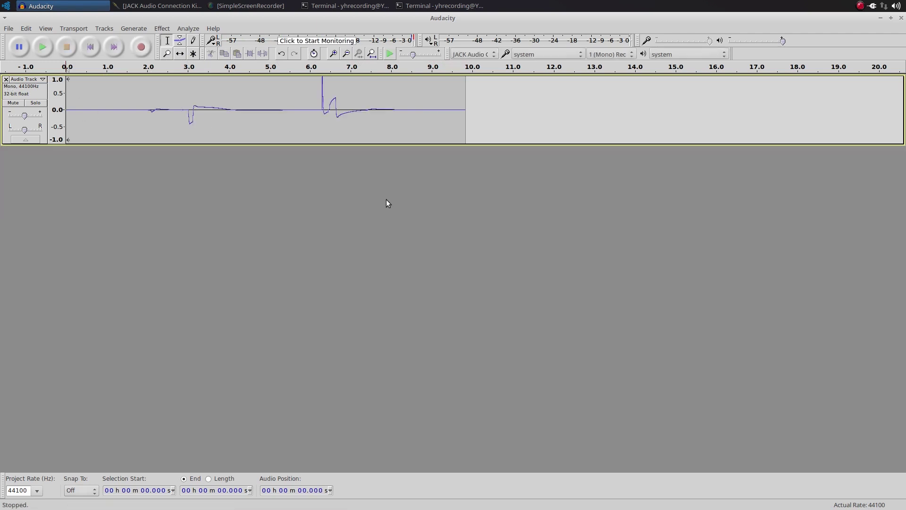
Replace the recorded track's old name with 'YHR Demo' using the track menu's Name option.
click(33, 79)
click(32, 92)
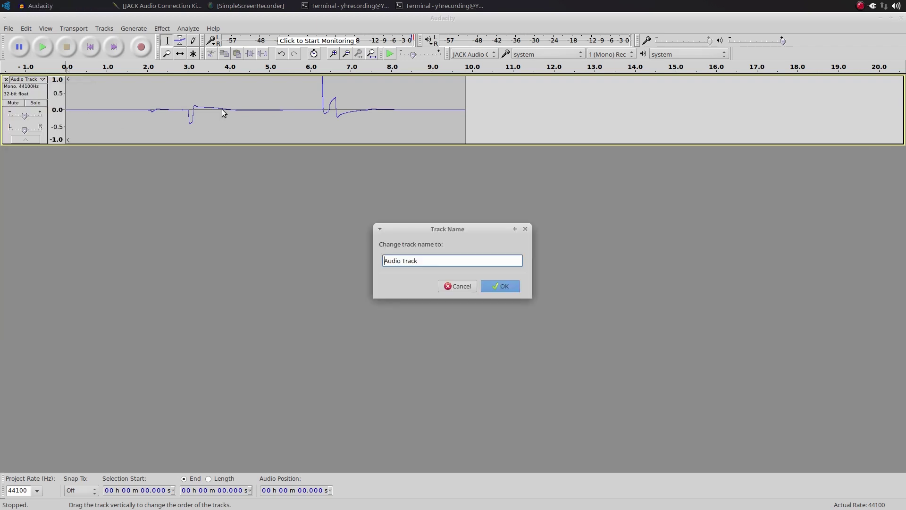
key(Delete)
key(Delete)
key(Delete)
key(Delete)
key(Delete)
key(Delete)
key(Delete)
key(Delete)
text(YHR De)
key(Return)
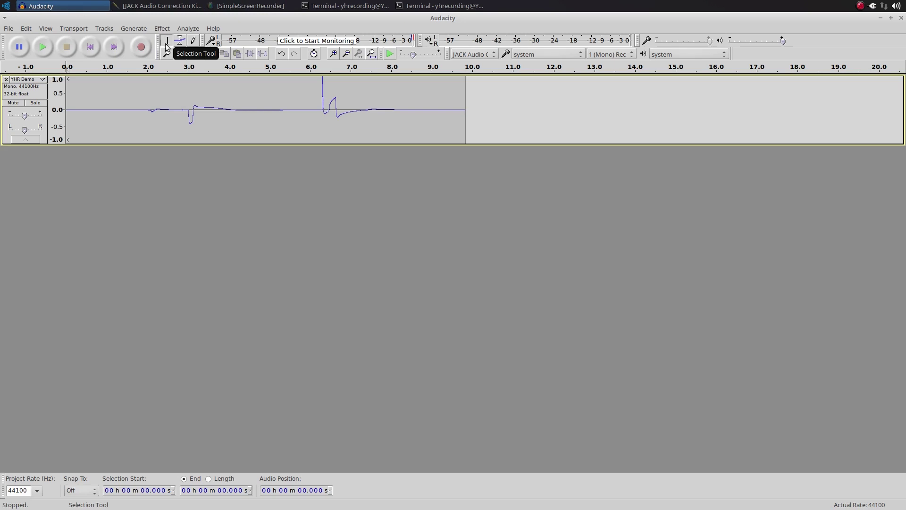
Delete the 0.430–0.894 s stretch from the track, then select roughly 1.3–2.3 s.
drag(74, 114, 157, 114)
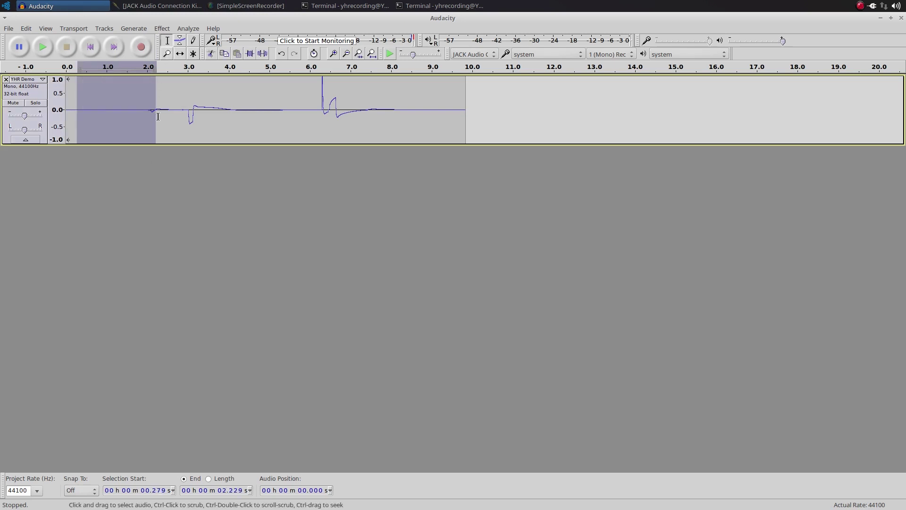
click(125, 114)
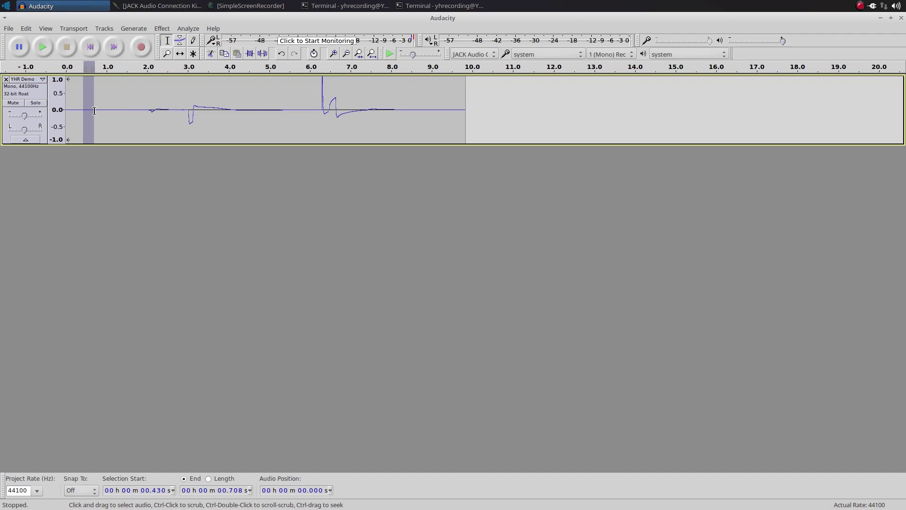
drag(85, 111, 103, 108)
key(Delete)
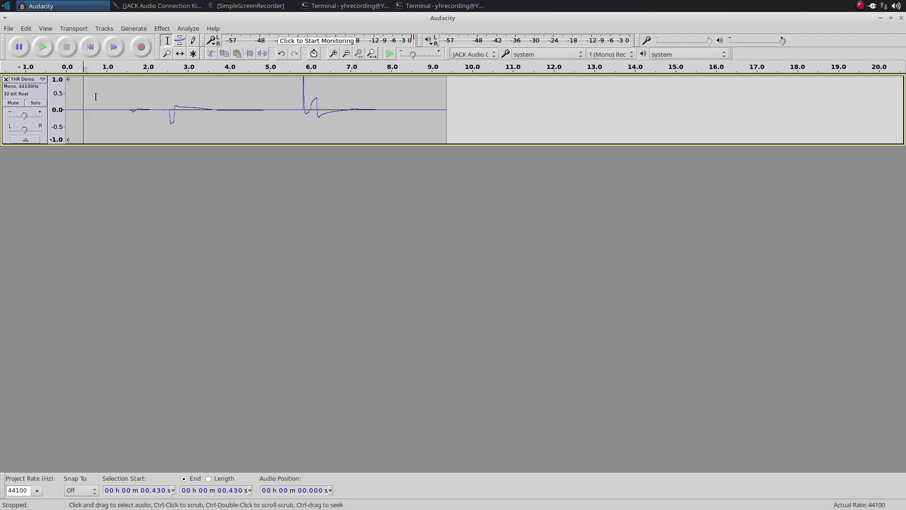
mouse_move(98, 106)
mouse_down()
mouse_move(83, 106)
mouse_move(160, 106)
mouse_up()
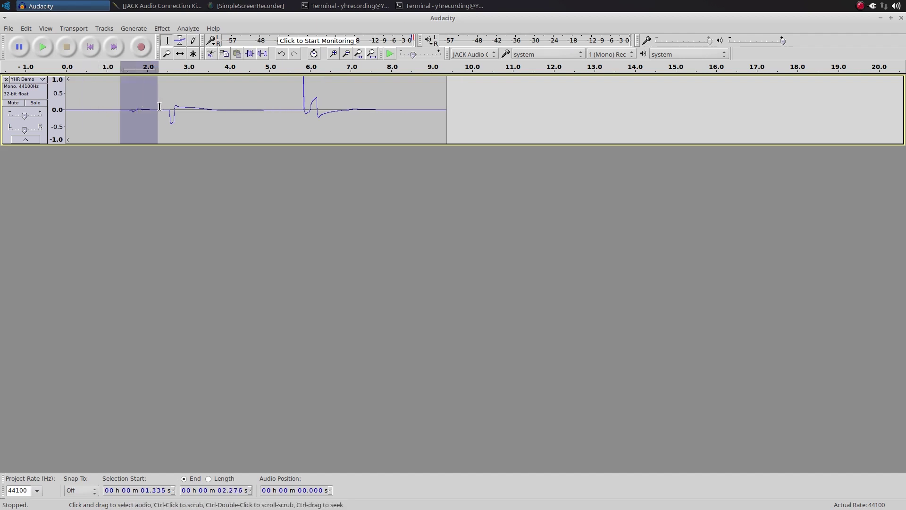
Replace the 1.335–2.322 s selection with silence via Generate > Silence, then deselect.
click(158, 32)
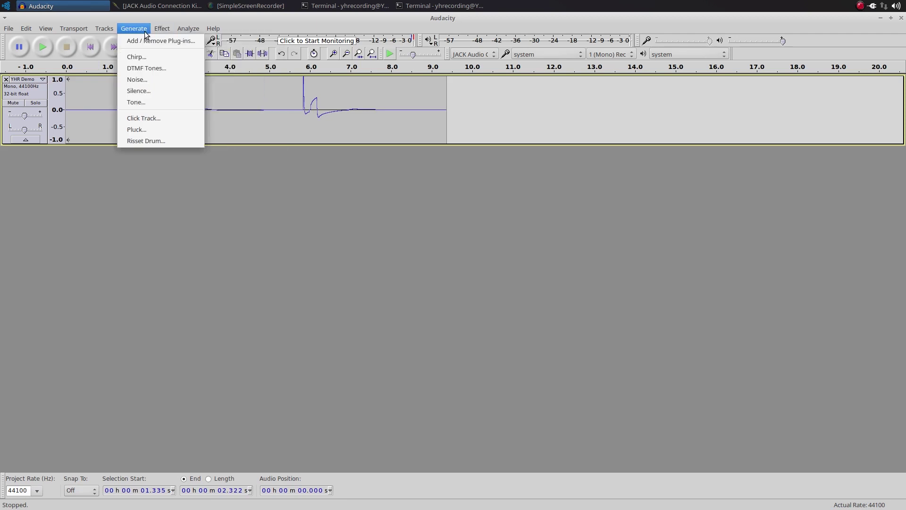
click(139, 90)
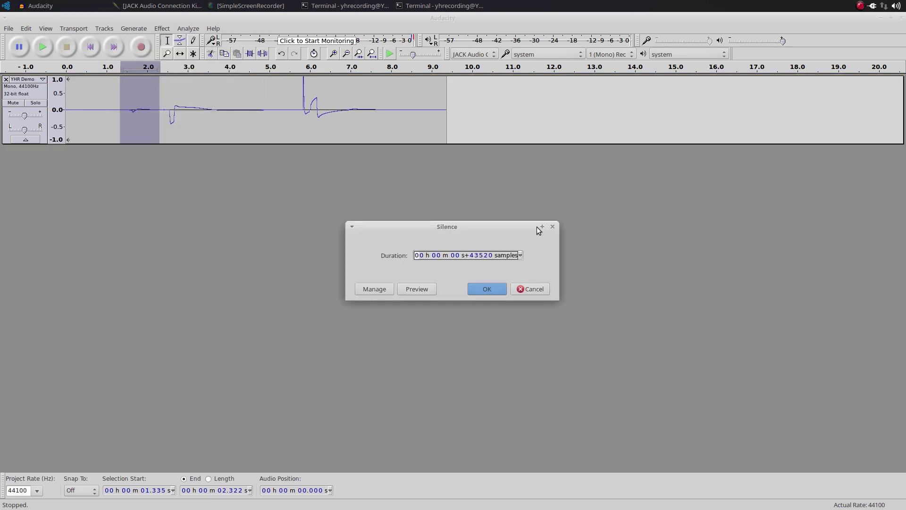
click(503, 290)
click(108, 113)
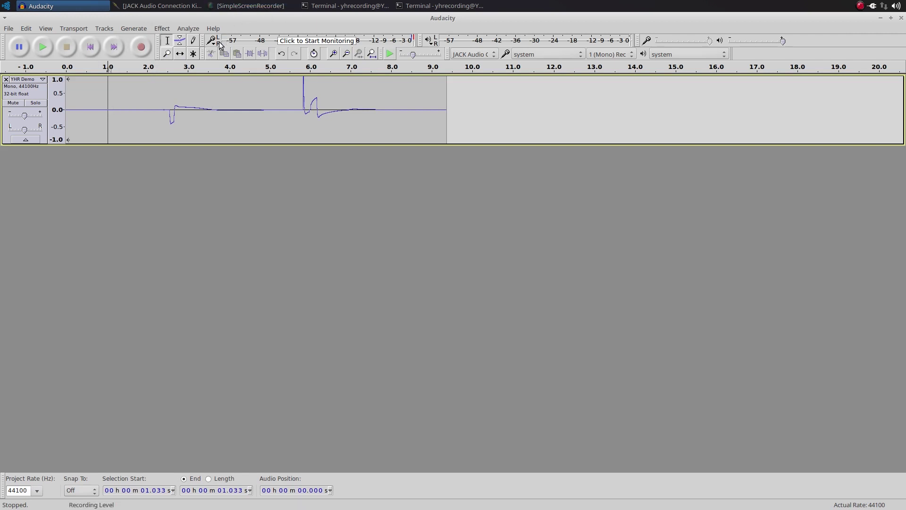
Pull the volume envelope down before 1 s for a fade-in and shift the clip slightly later.
click(180, 41)
drag(98, 107, 117, 124)
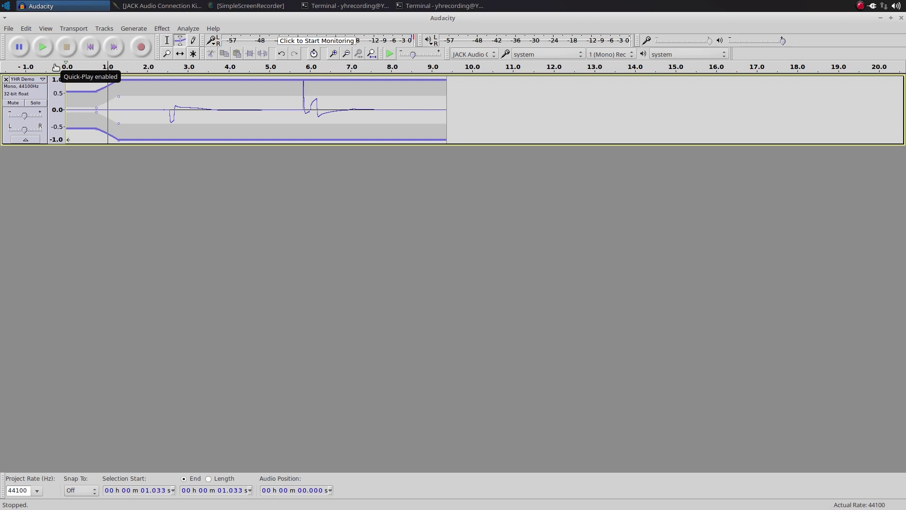
click(180, 54)
mouse_move(161, 84)
mouse_down()
mouse_move(210, 84)
mouse_move(167, 85)
mouse_up()
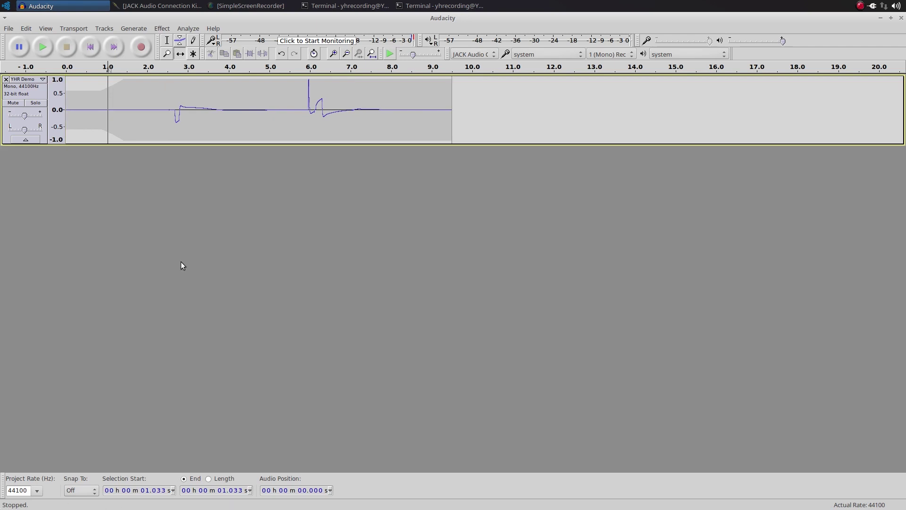
Toggle mute off again, nudge the gain up, and pan the track 80% right.
click(16, 104)
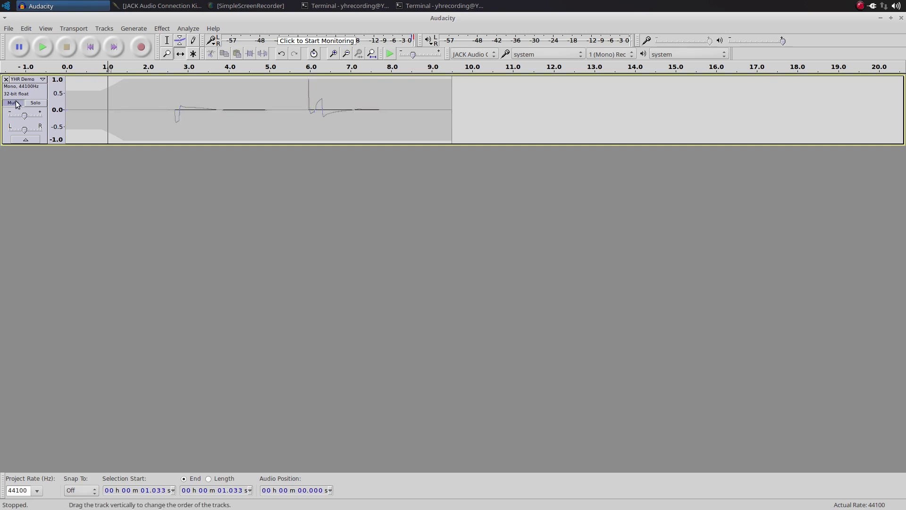
click(16, 104)
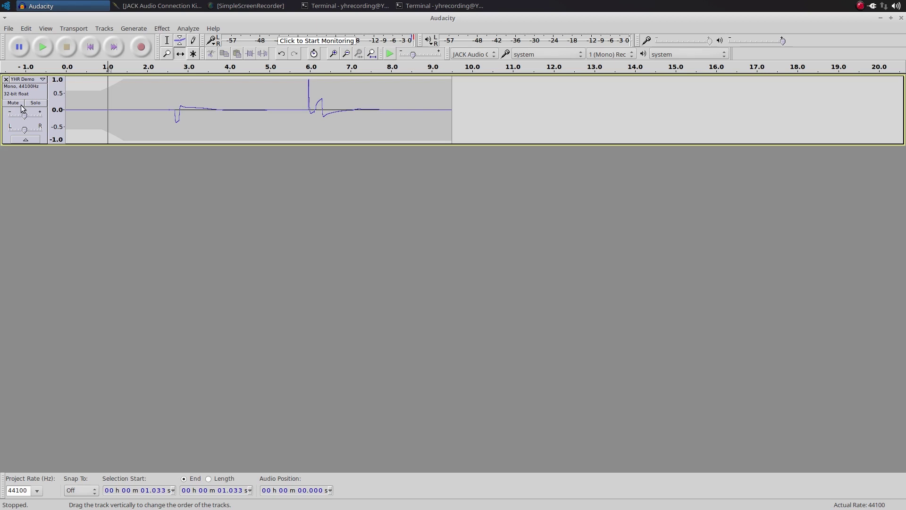
mouse_move(25, 123)
mouse_down()
mouse_move(40, 124)
mouse_move(29, 125)
mouse_up()
mouse_move(25, 129)
mouse_down()
mouse_move(9, 130)
mouse_move(37, 131)
mouse_up()
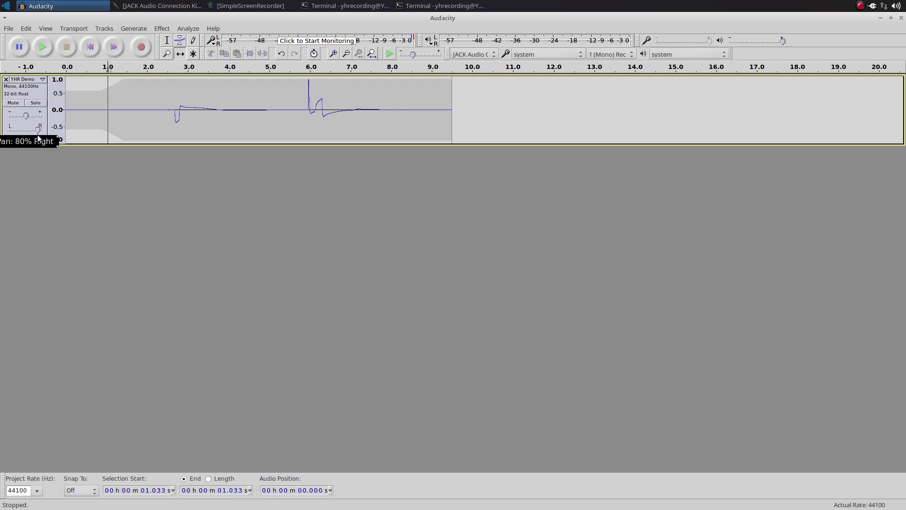
Select 1–2 s and draw an Equalization curve: +4 dB at 120 Hz, −5 dB near 400 Hz.
click(167, 42)
drag(105, 99, 144, 104)
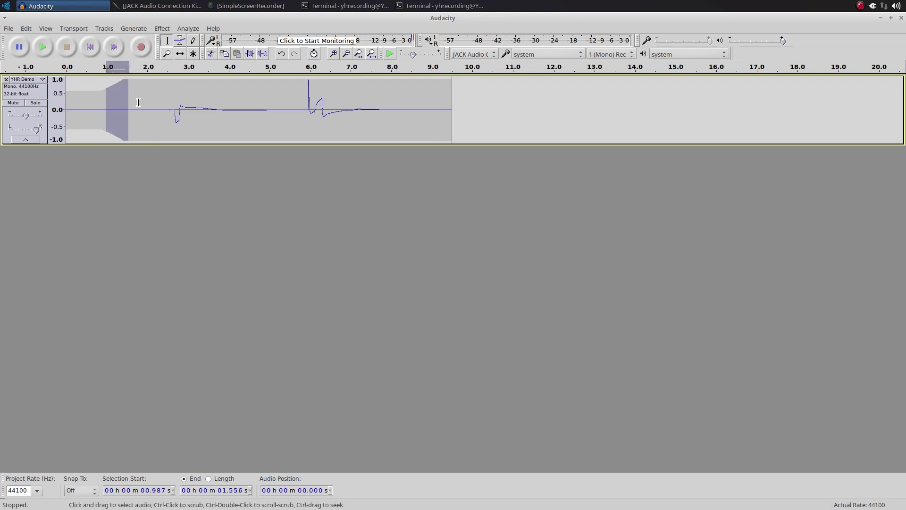
click(162, 28)
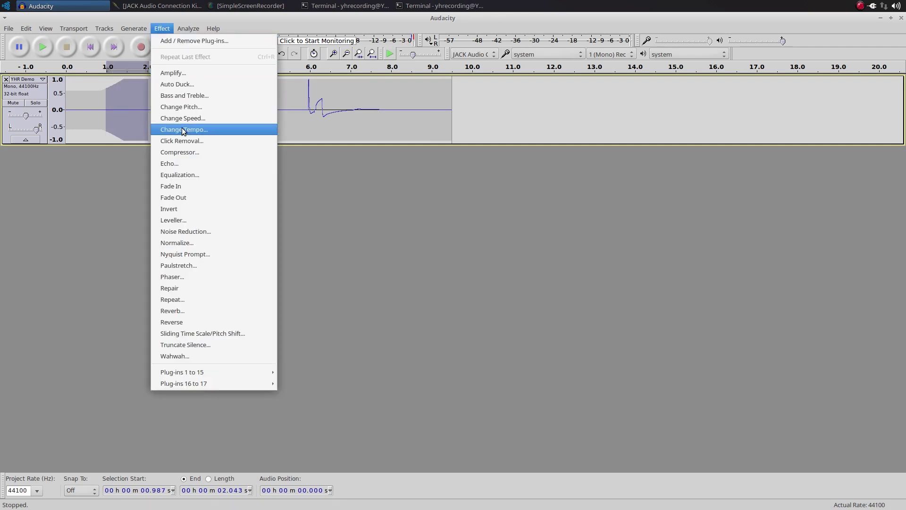
click(182, 175)
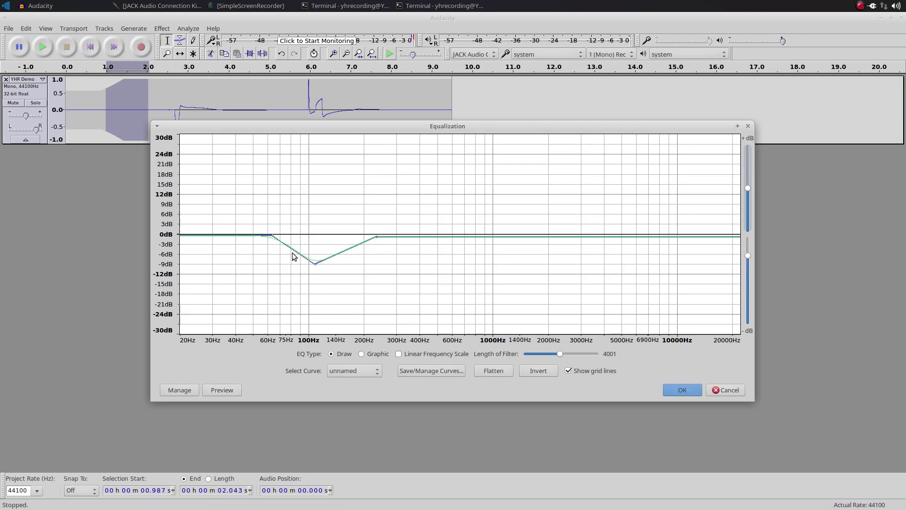
drag(315, 264, 321, 219)
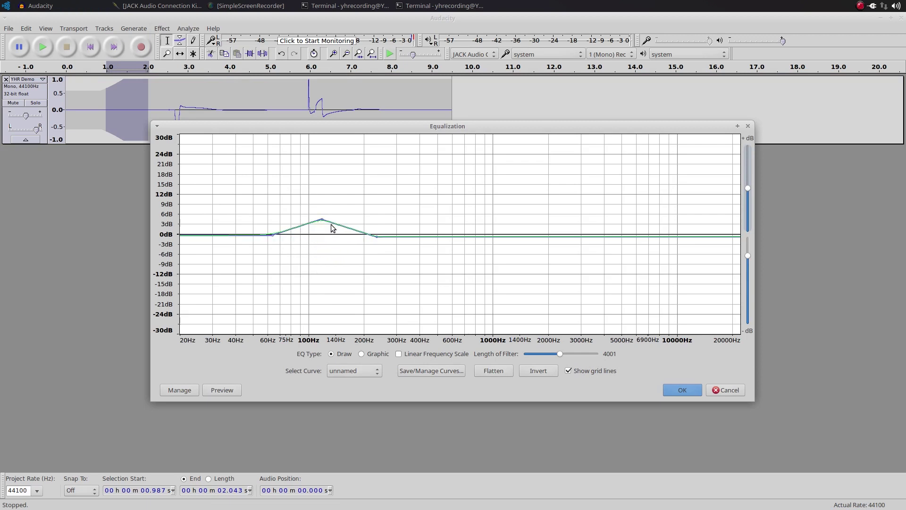
drag(408, 240, 430, 251)
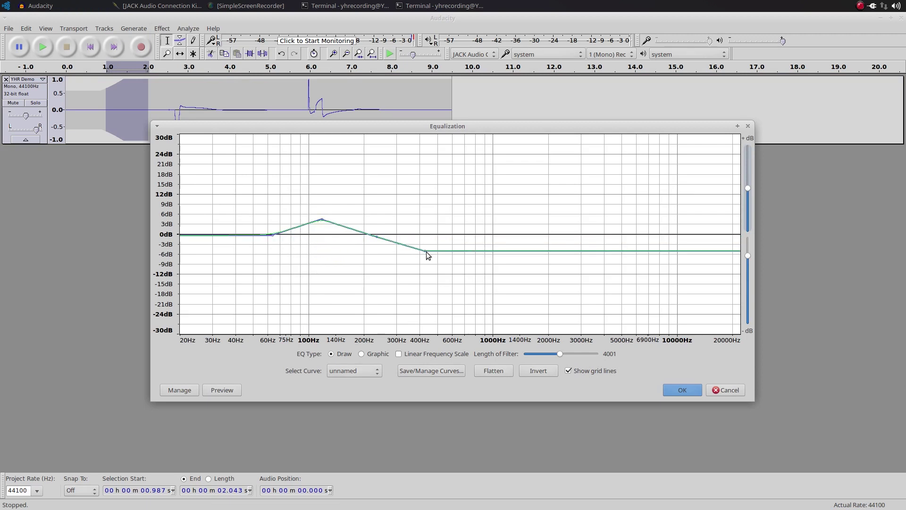
drag(494, 253, 517, 222)
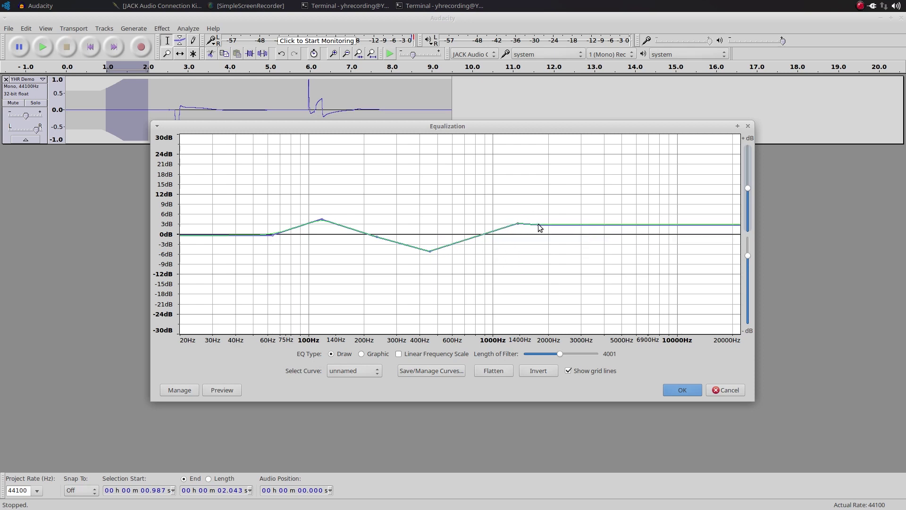
click(540, 234)
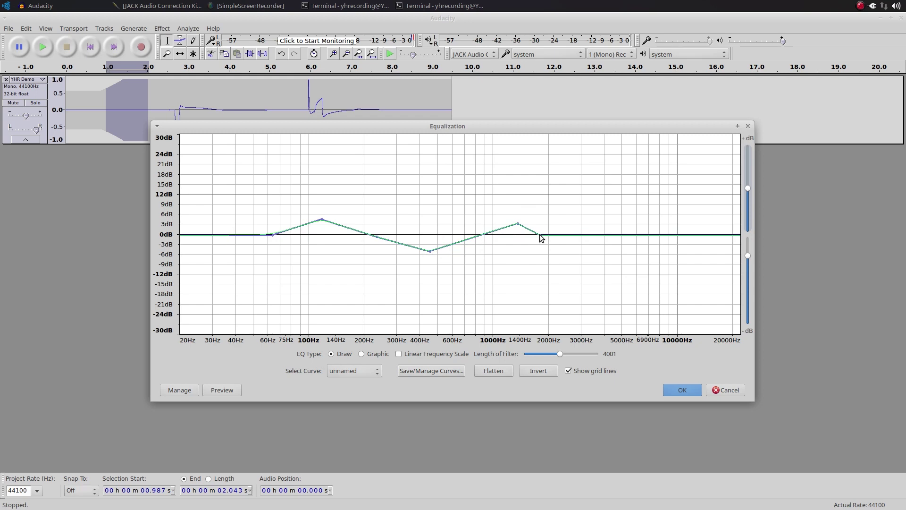
Preview the equalization, apply it to the selection, and clear the selection.
click(226, 394)
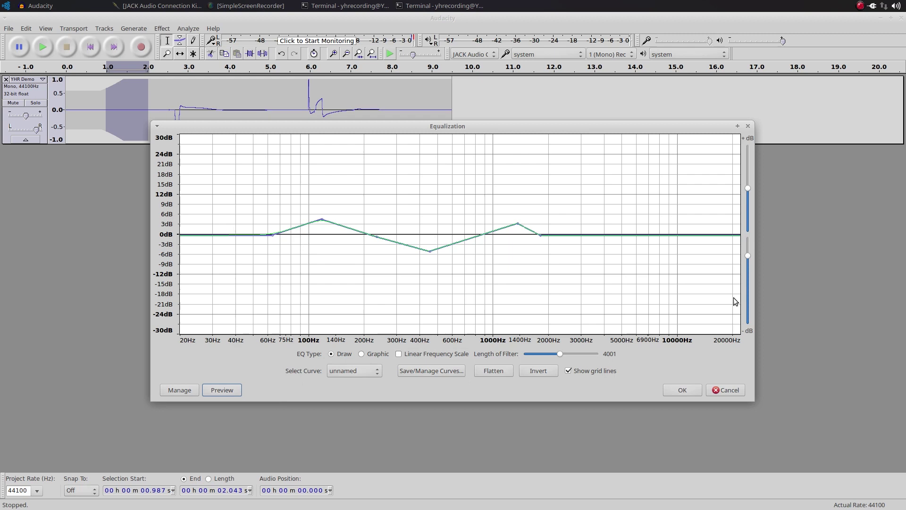
click(683, 390)
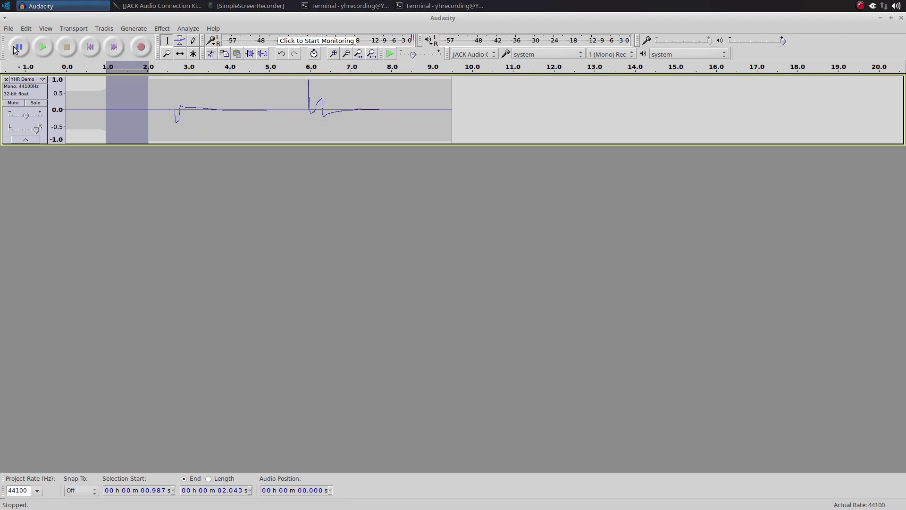
click(87, 105)
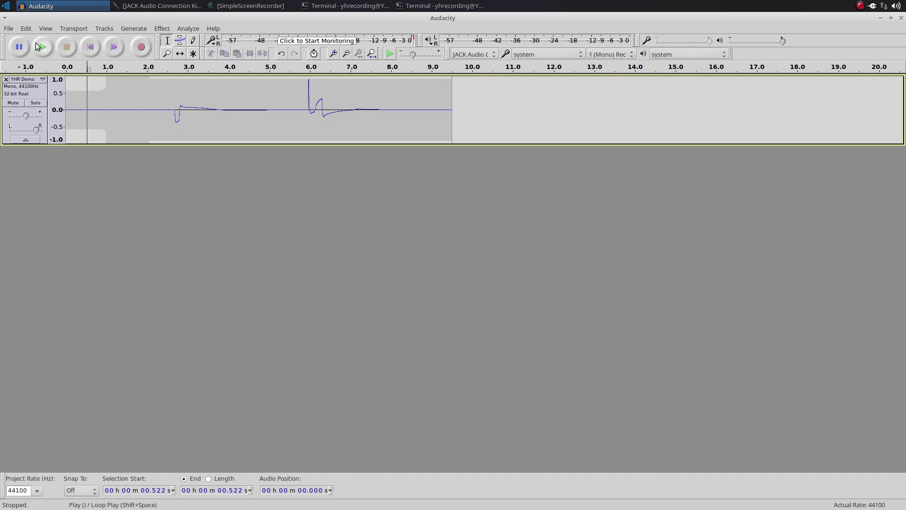
Export the YHR Demo track as MP3 'Audio Test' in Downloads, accepting the default metadata.
click(9, 29)
click(32, 175)
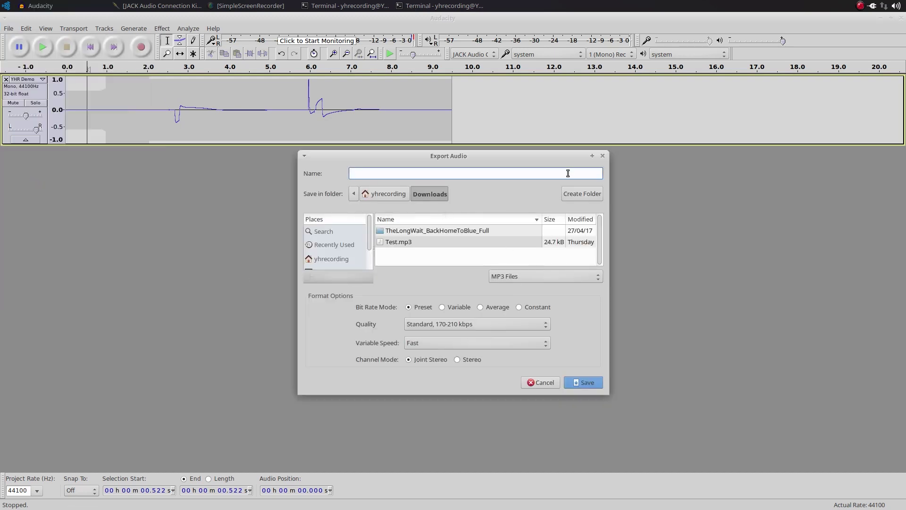
text(Audio Test)
key(Return)
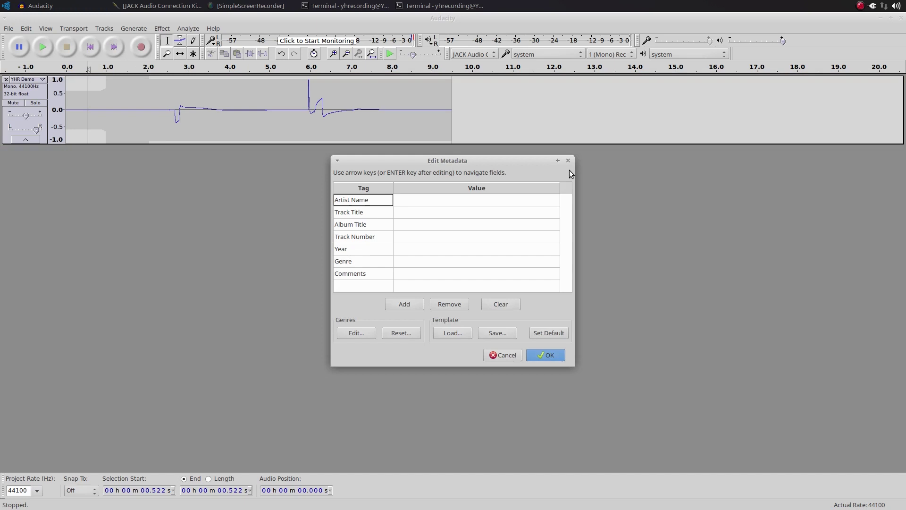
click(549, 355)
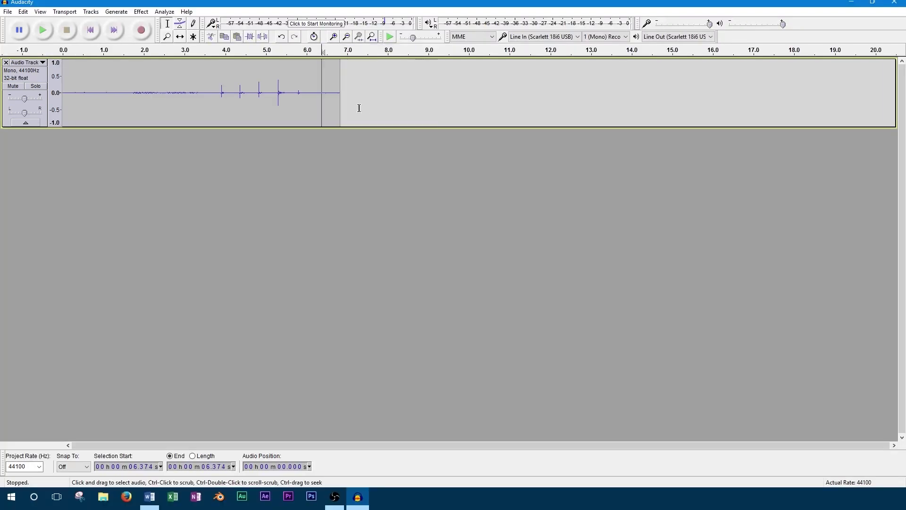
Replace the first 3.7 seconds of the Audio Track with silence and realign the clip.
drag(64, 106, 212, 117)
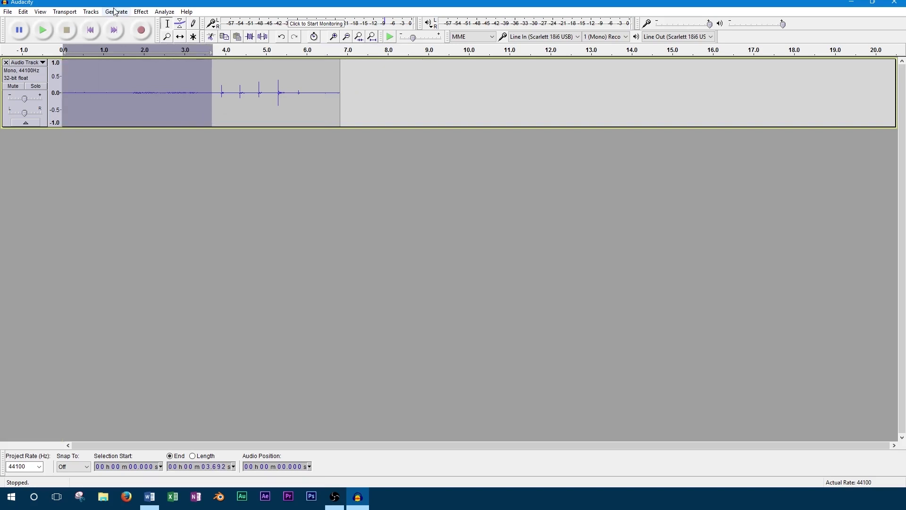
click(117, 11)
click(134, 70)
click(482, 270)
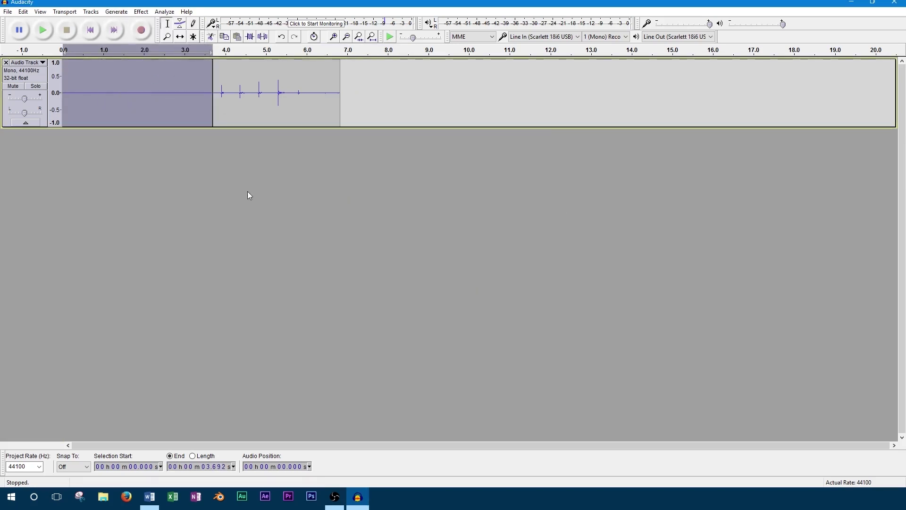
drag(251, 78, 18, 25)
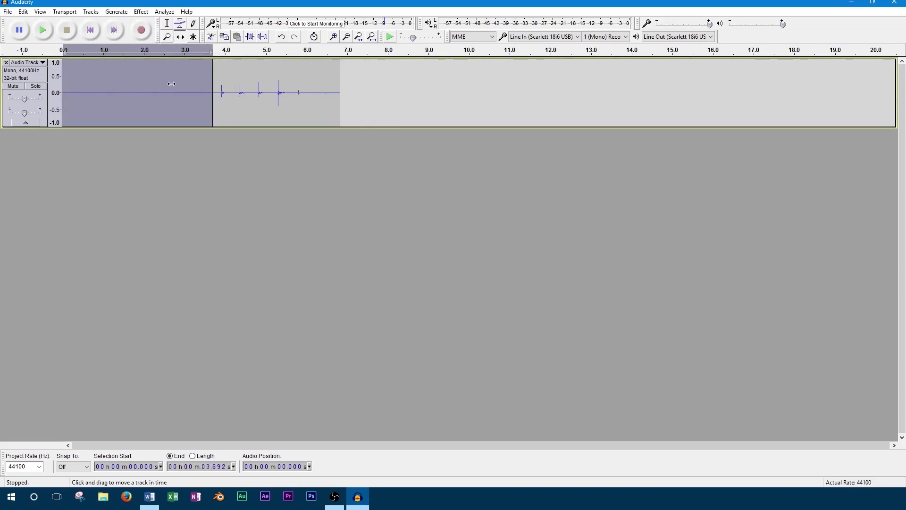
Export the silenced track to Downloads, replacing the existing file.
click(7, 11)
click(34, 139)
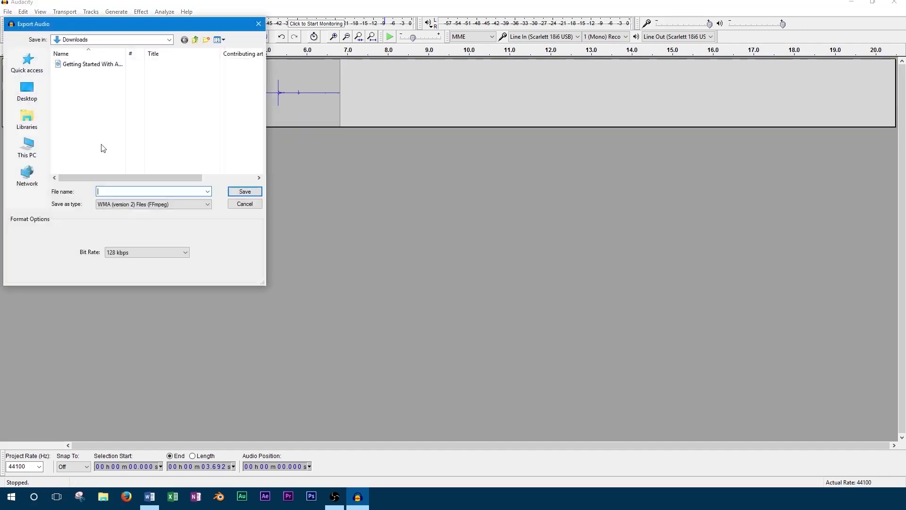
click(85, 61)
click(243, 190)
click(522, 247)
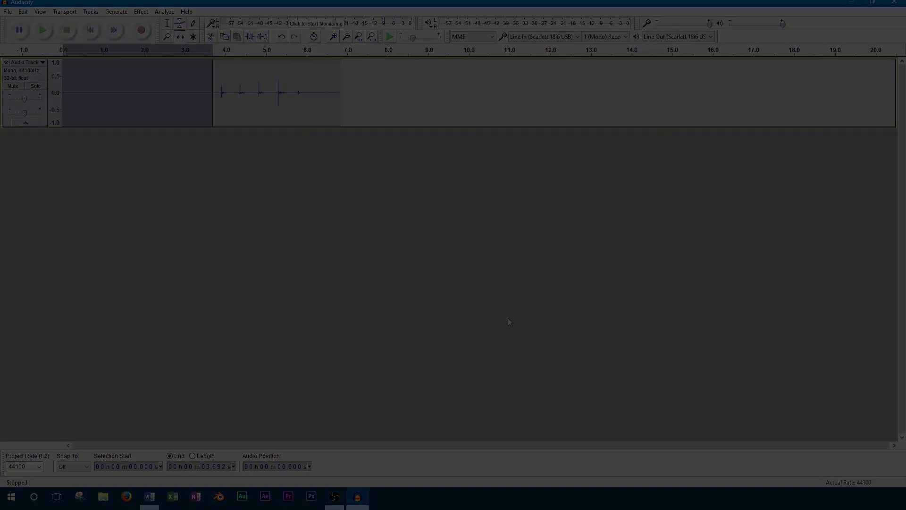